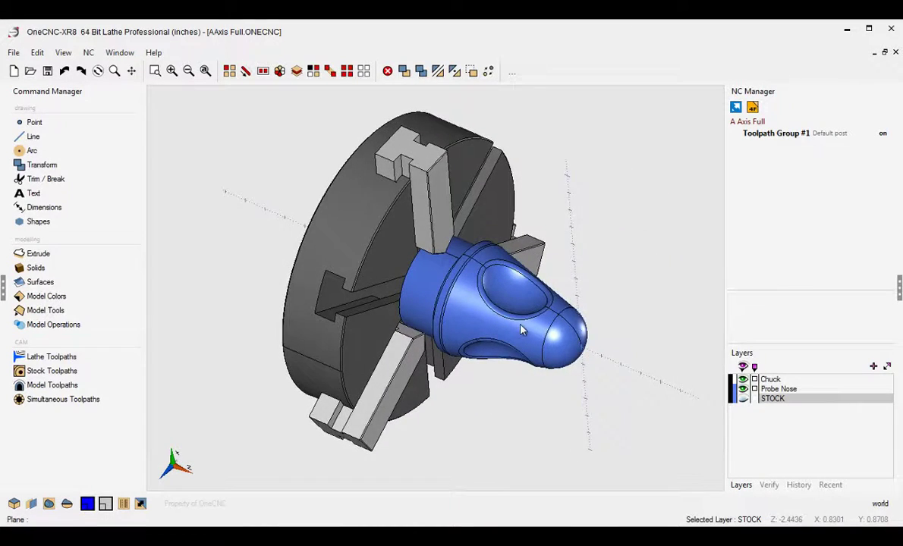
- Zoom and orbit to a head-on view of the part, then hide the Chuck layer
scroll(516, 327, "up", 1)
scroll(502, 346, "up", 2)
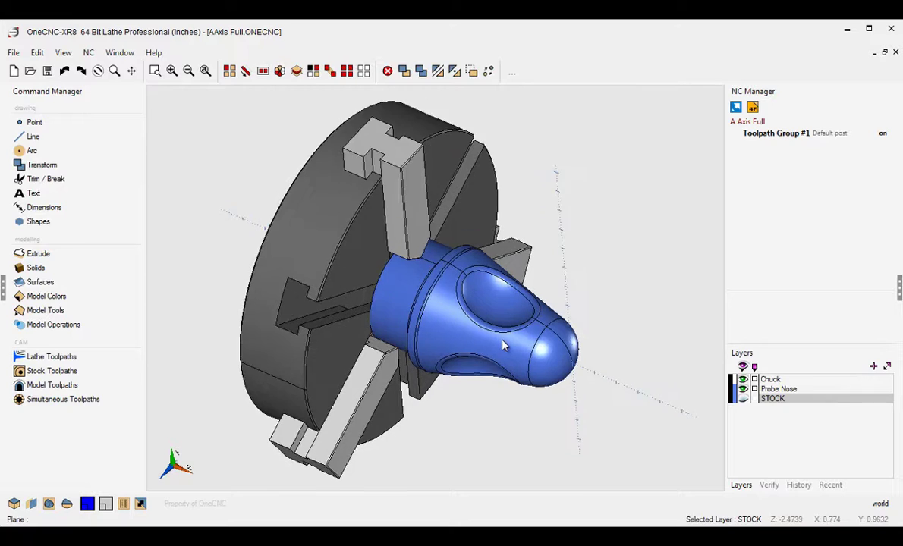
middle_click_drag(503, 346, 434, 286)
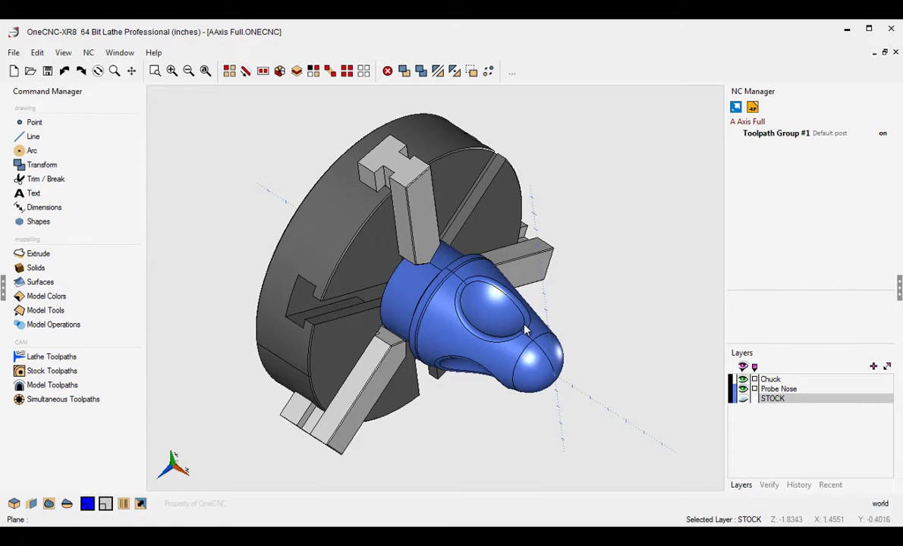
left_click(742, 381)
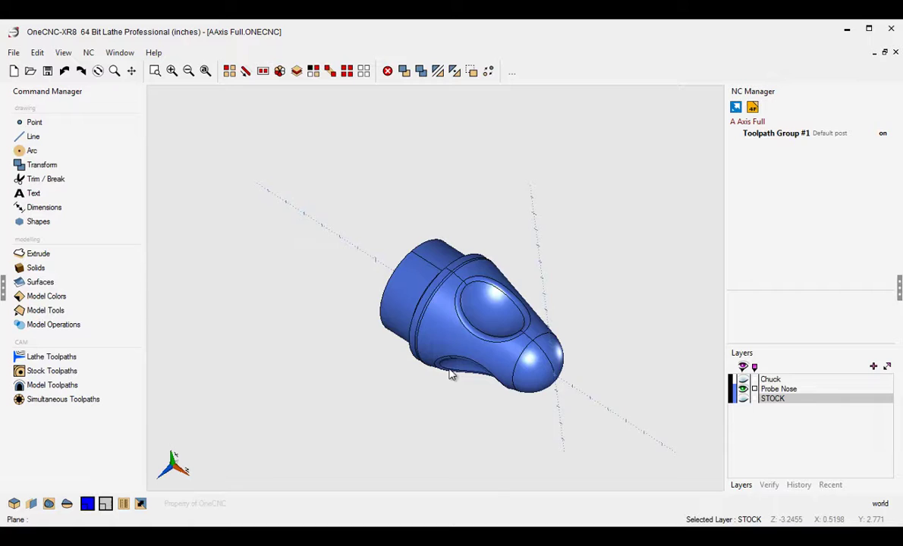
- Zoom in and orbit the probe nose so its nose faces the viewer
scroll(451, 373, "up", 5)
middle_click_drag(541, 327, 464, 354)
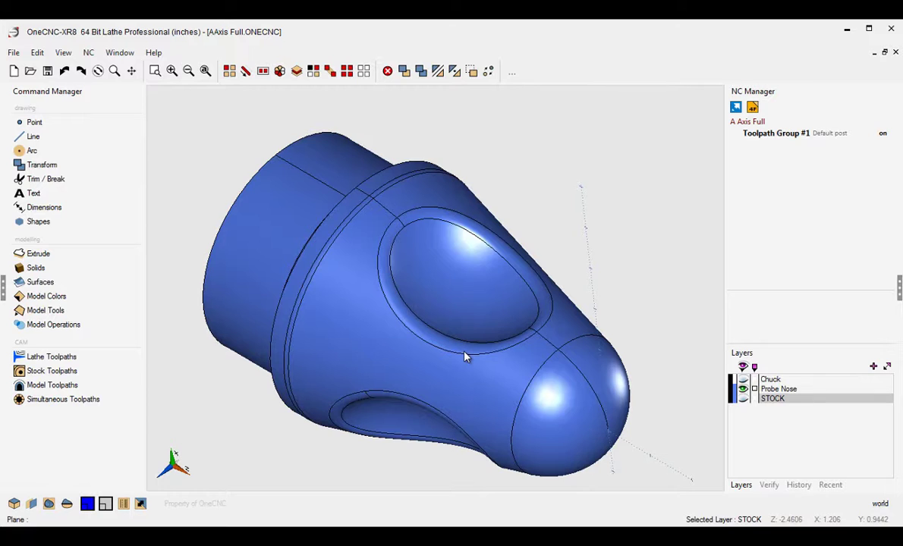
middle_click_drag(465, 356, 493, 333)
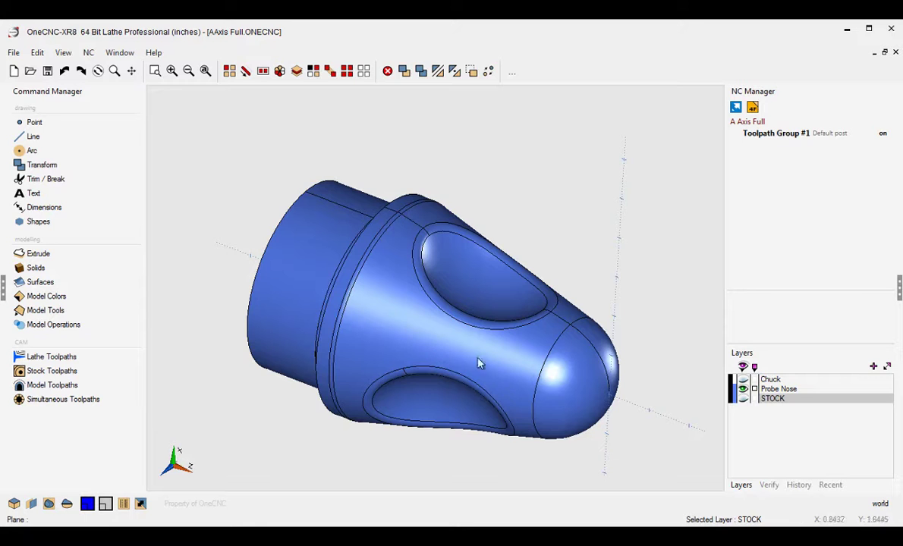
middle_click_drag(349, 289, 371, 334)
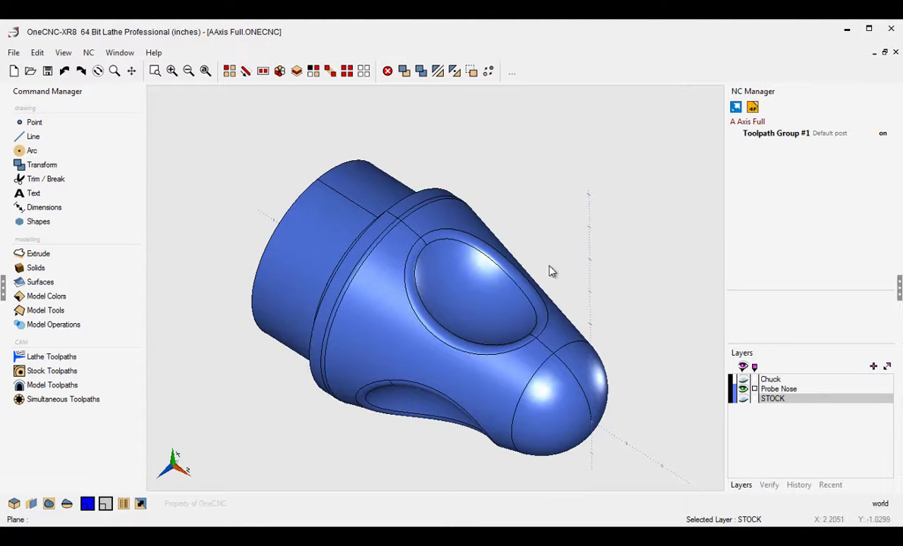
- Confirm C Axis Full as the machining axis type
left_click(756, 111)
left_click_drag(347, 98, 278, 105)
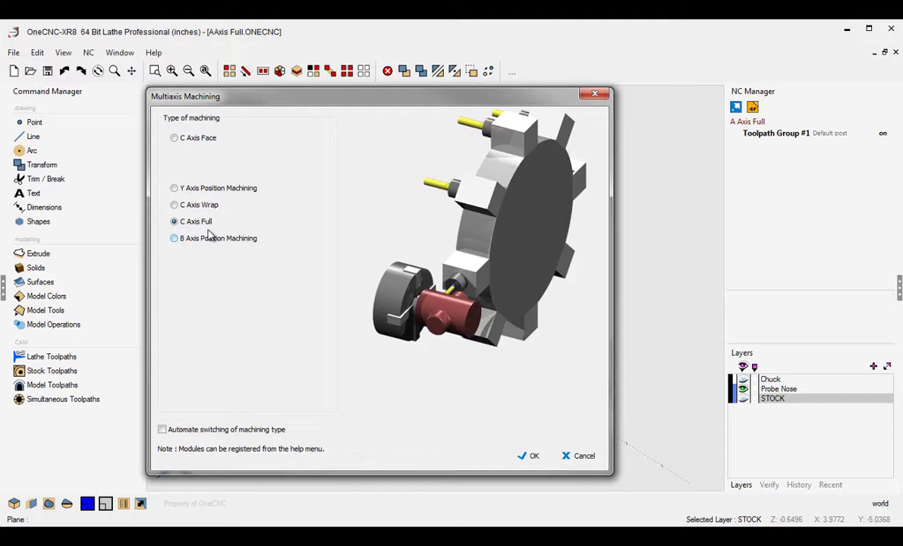
left_click(534, 456)
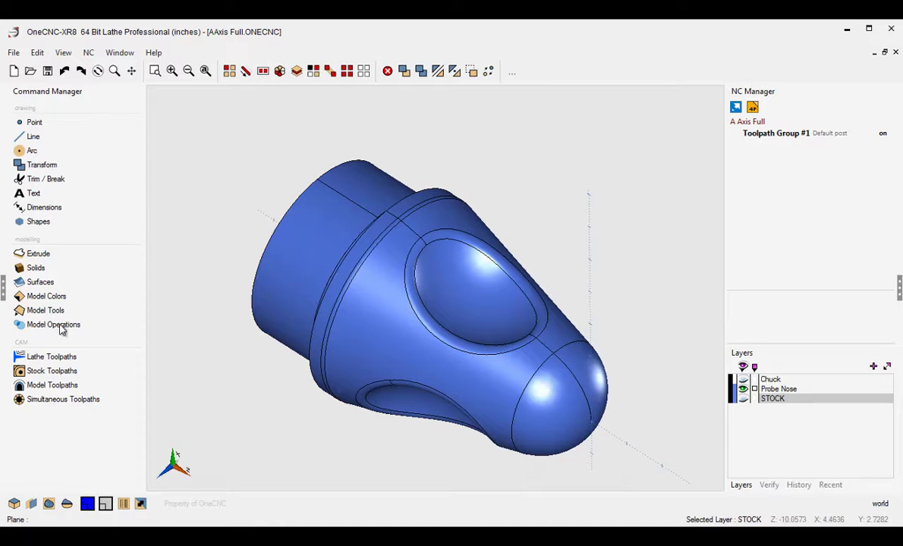
- Choose 4 Axis Machining and accept the 0.5INCH BALL MILL tool named 1:4Axis Finish
left_click(53, 399)
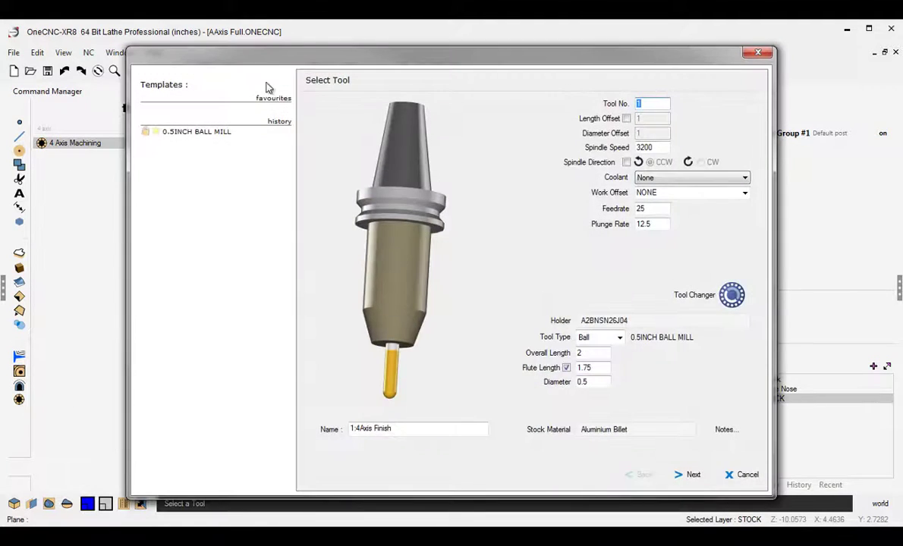
left_click_drag(255, 66, 113, 38)
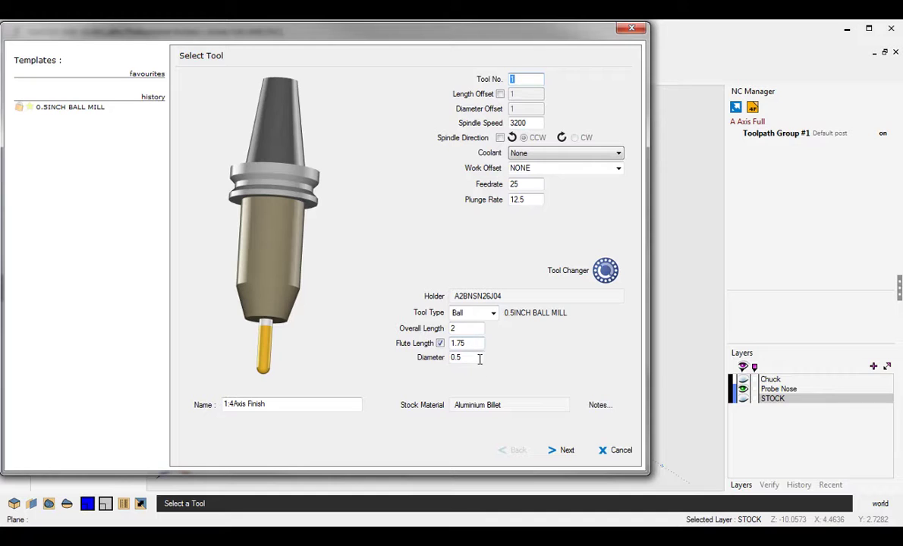
left_click(566, 451)
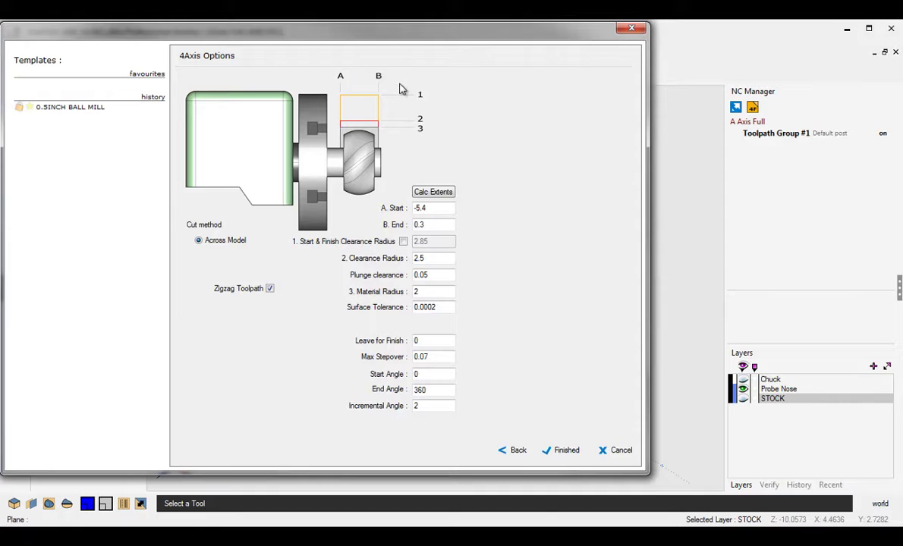
- Set B. End to 0 in 4Axis Options, checking A. Start -5.4 against the model
double_click(422, 224)
type("0")
left_click_drag(434, 208, 421, 205)
left_click_drag(429, 34, 459, 391)
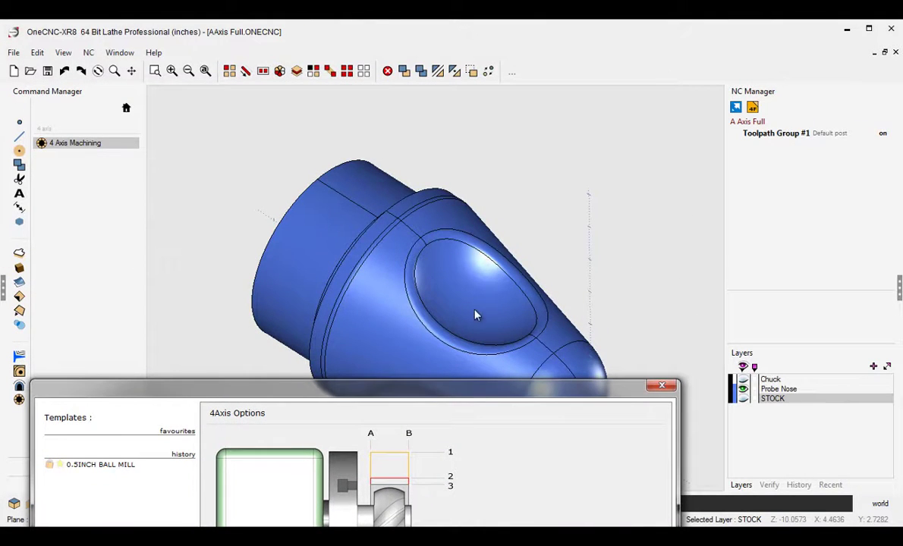
left_click_drag(528, 391, 502, 31)
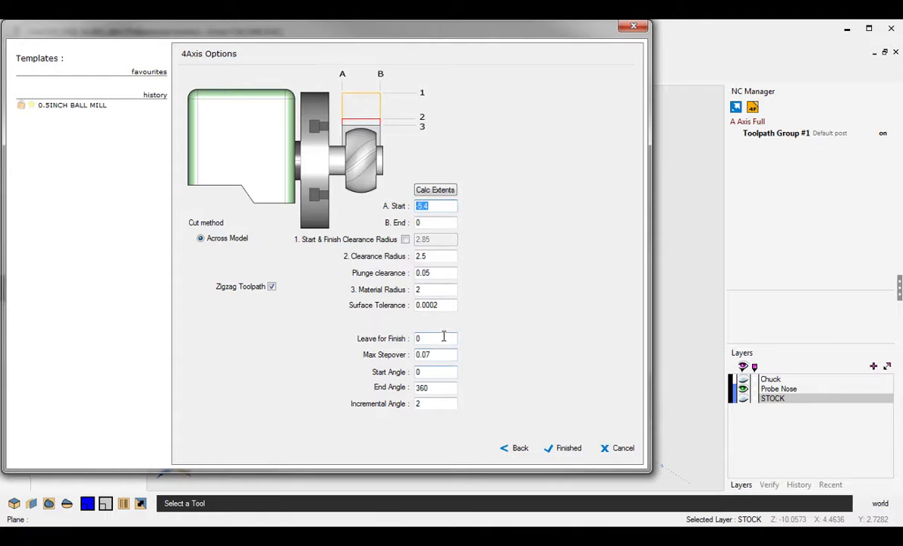
- Calculate extents from the part (Clearance Radius 3.150, Material Radius 2.650) and start re-entering A. Start as -5.4
left_click(436, 190)
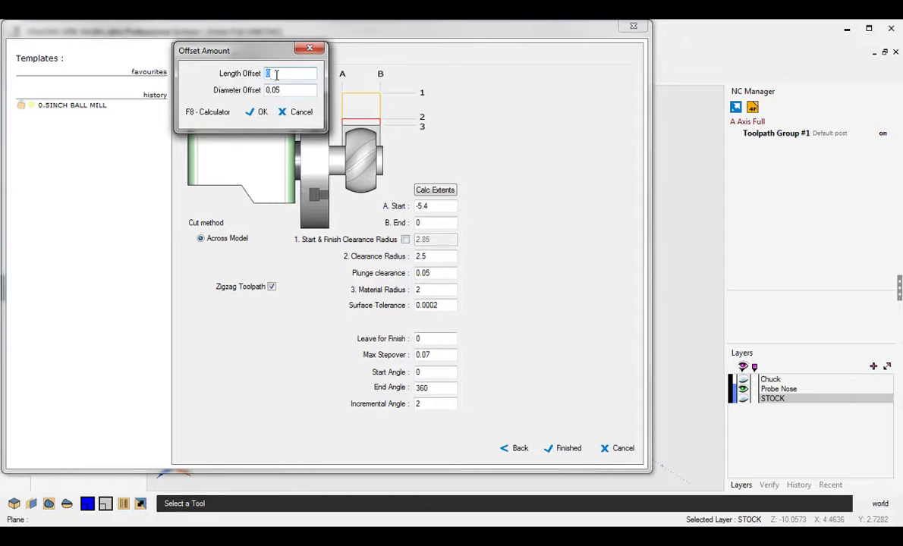
left_click(260, 112)
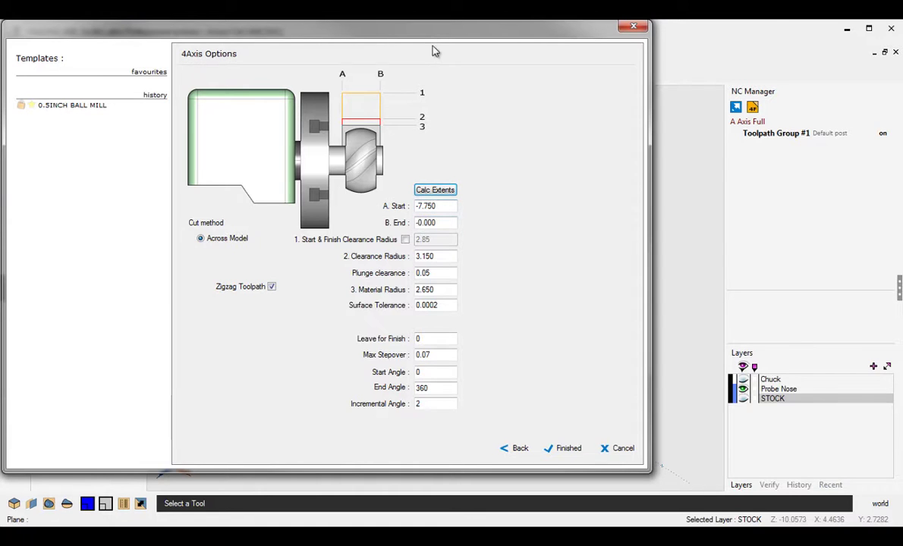
left_click_drag(431, 41, 438, 393)
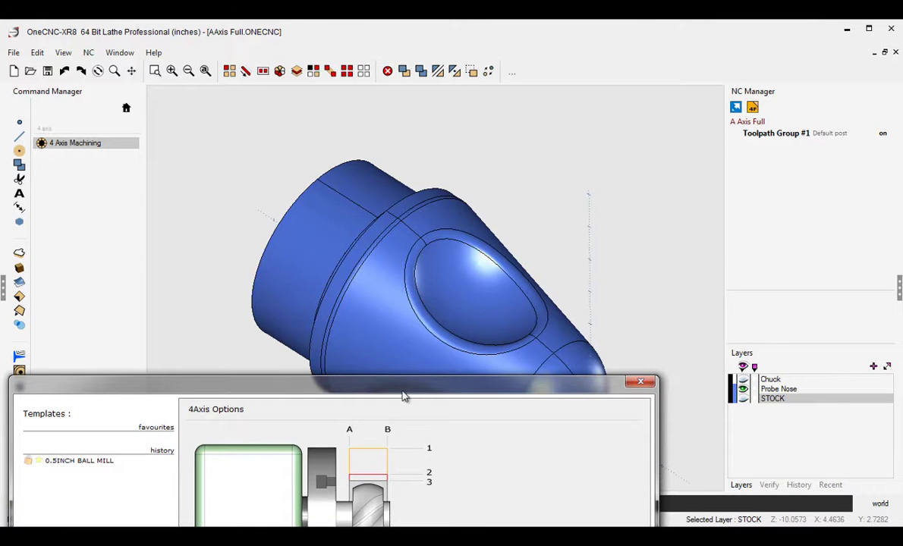
left_click_drag(402, 387, 396, 31)
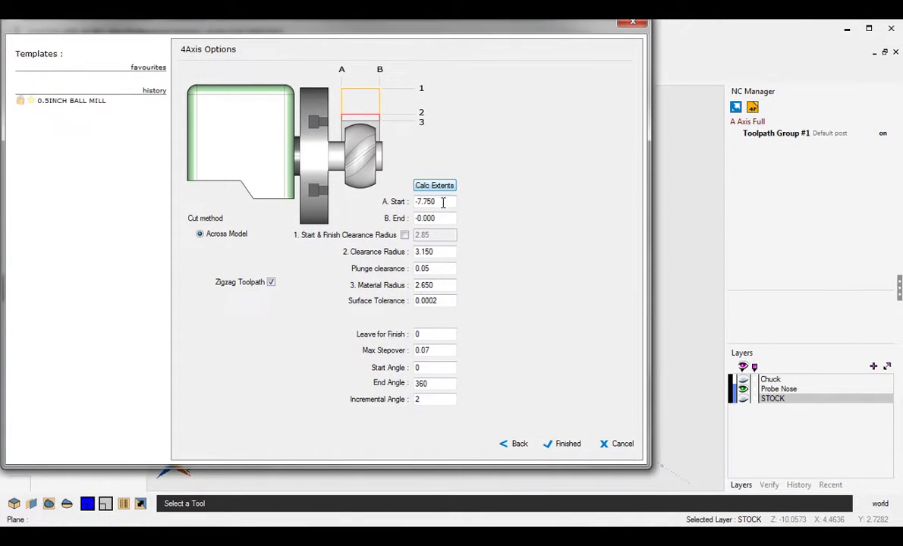
left_click_drag(432, 201, 399, 201)
type("-5.4")
- Enter Material Radius 2.5, Clearance Radius 2.75 and Incremental Angle 2
left_click_drag(444, 285, 417, 284)
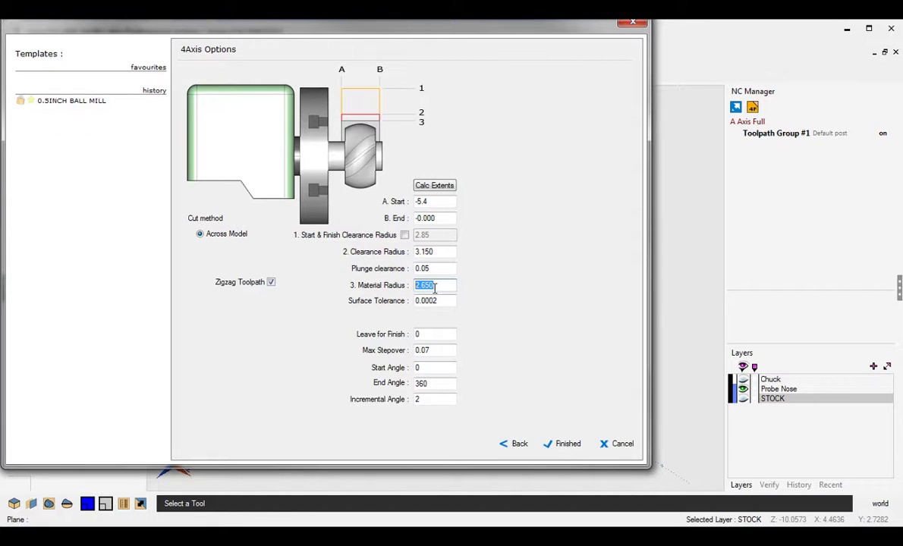
type("2.5")
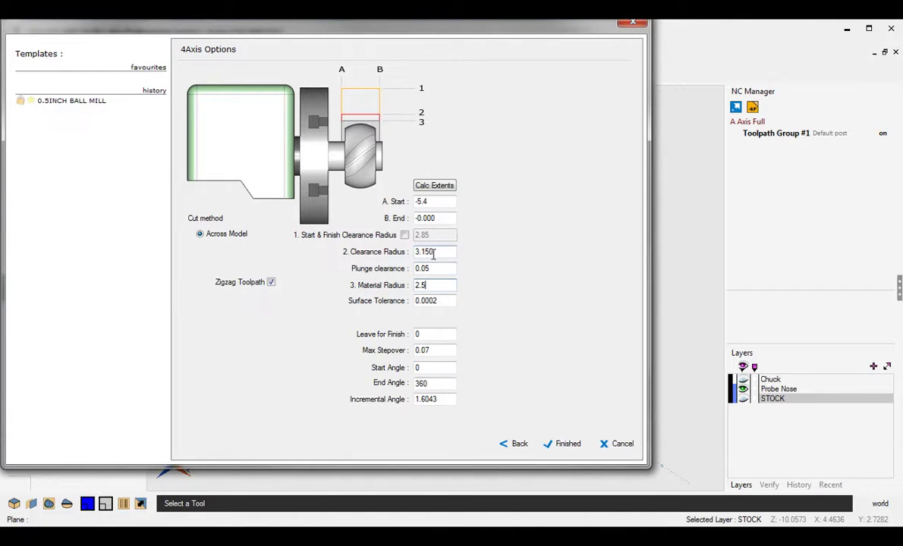
left_click_drag(417, 251, 453, 250)
type("2.75")
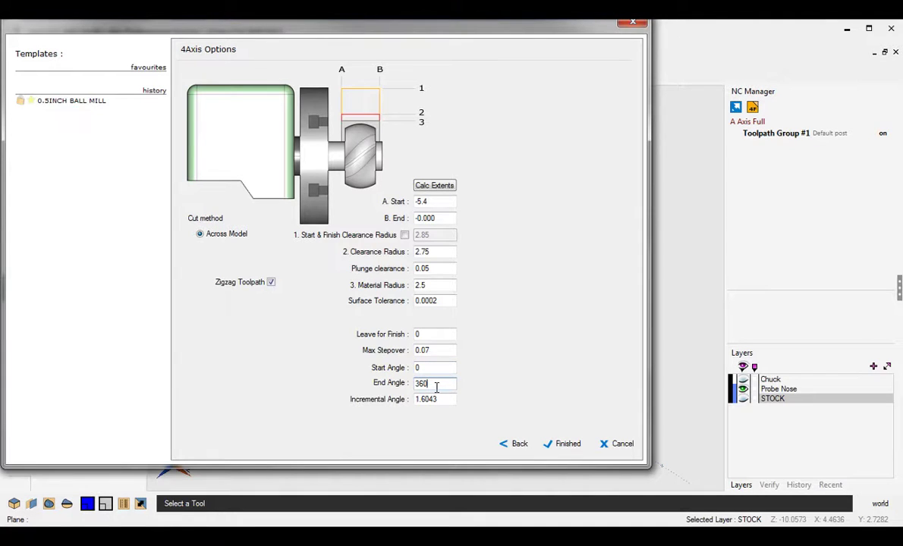
double_click(421, 385)
double_click(435, 400)
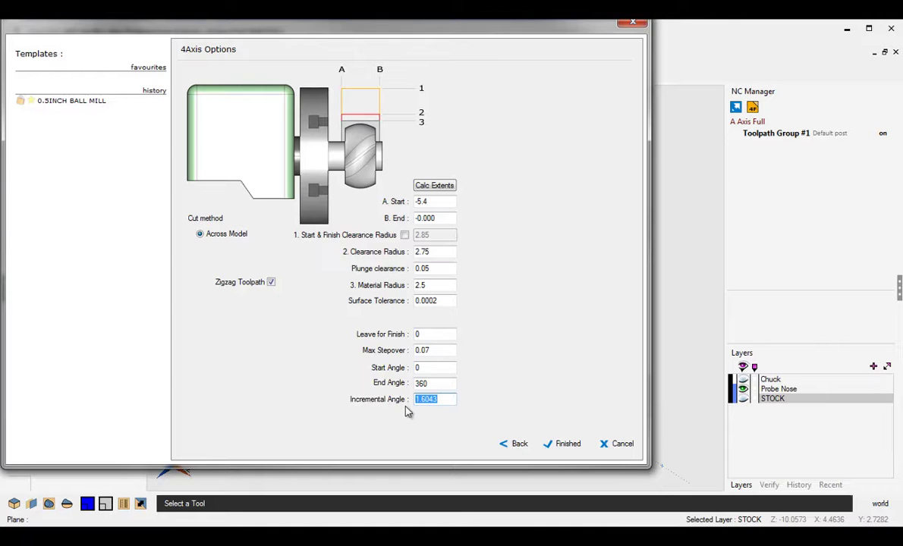
type("2")
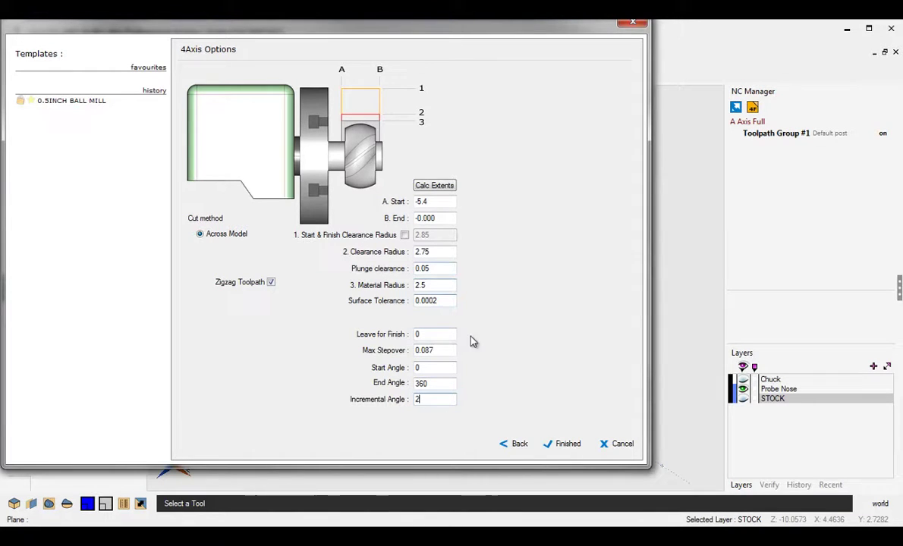
- Calculate the 1:4Axis Finish toolpath and turn the Chuck and Probe Nose layers back on
left_click(565, 446)
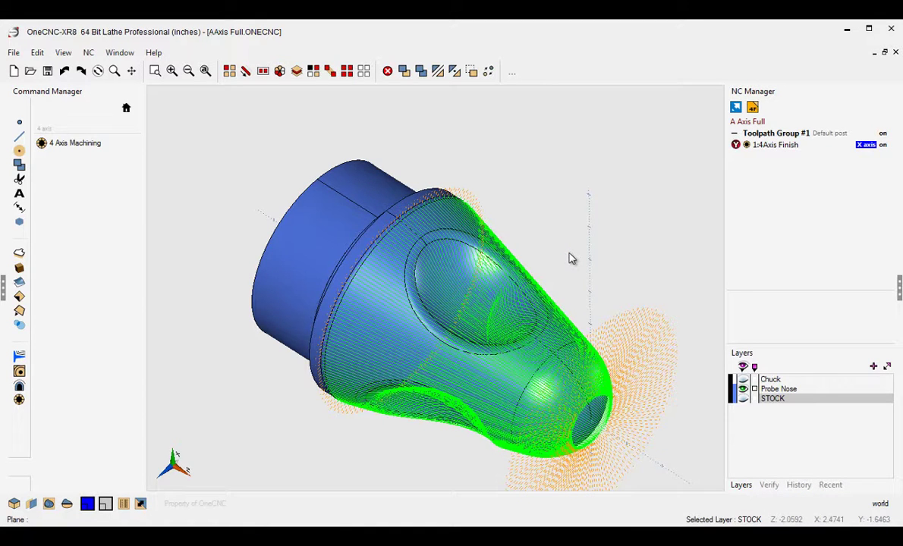
left_click(743, 385)
scroll(499, 286, "down", 3)
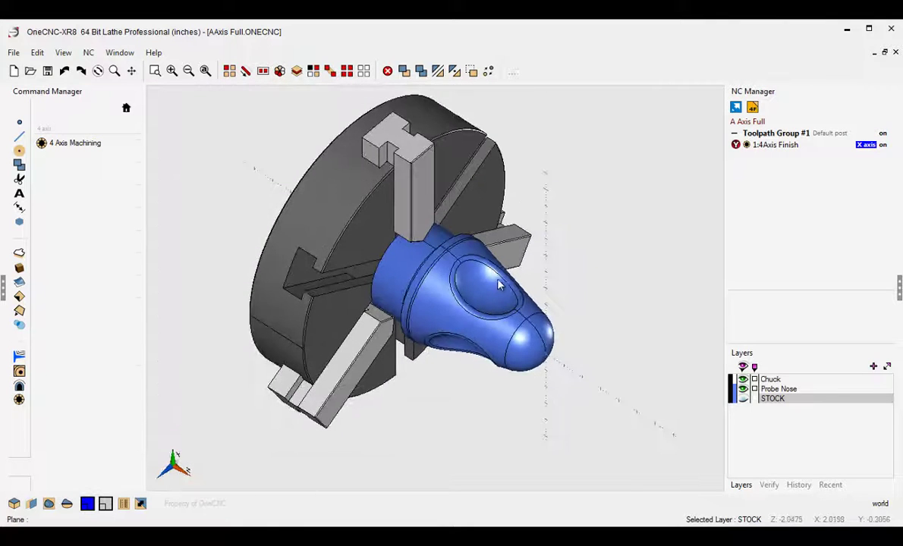
middle_click_drag(508, 258, 533, 287)
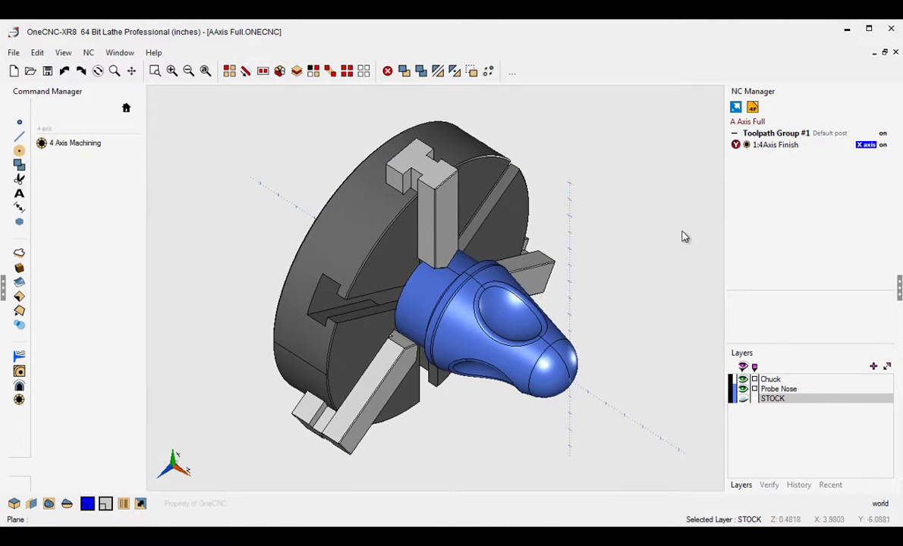
- Preview the 1:4Axis Finish toolpath in Live Preview to watch the ball mill passes
right_click(771, 150)
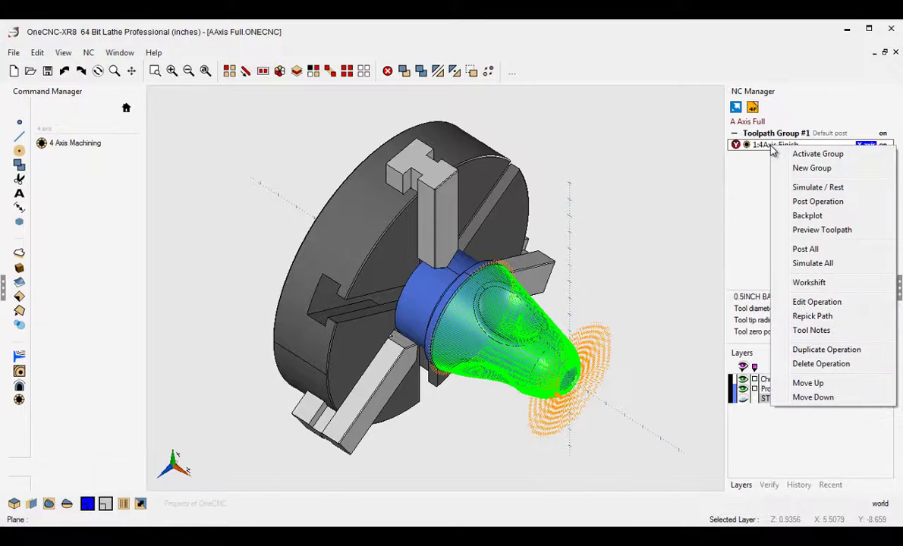
left_click(773, 229)
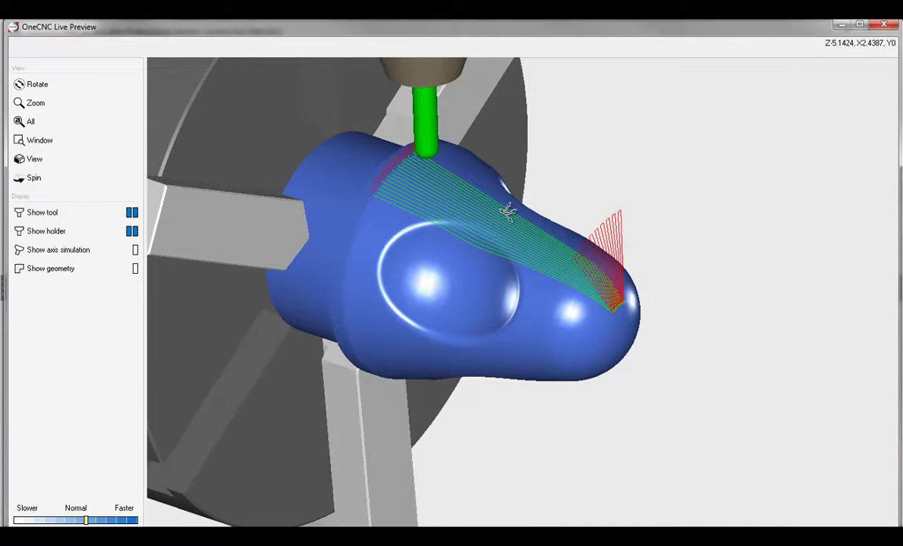
- Close the preview, edit 1:4Axis Finish, and recalculate it with the same tool and options
left_click(887, 27)
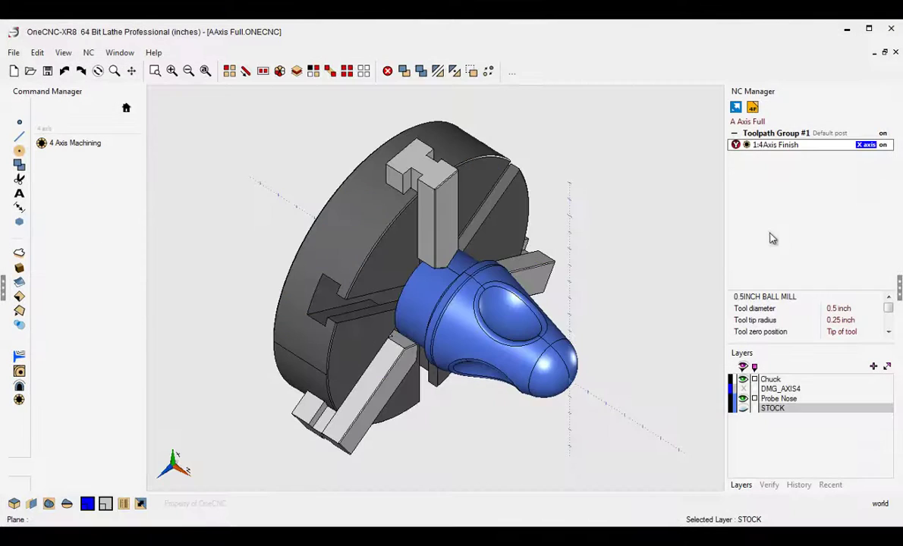
right_click(781, 155)
left_click(759, 277)
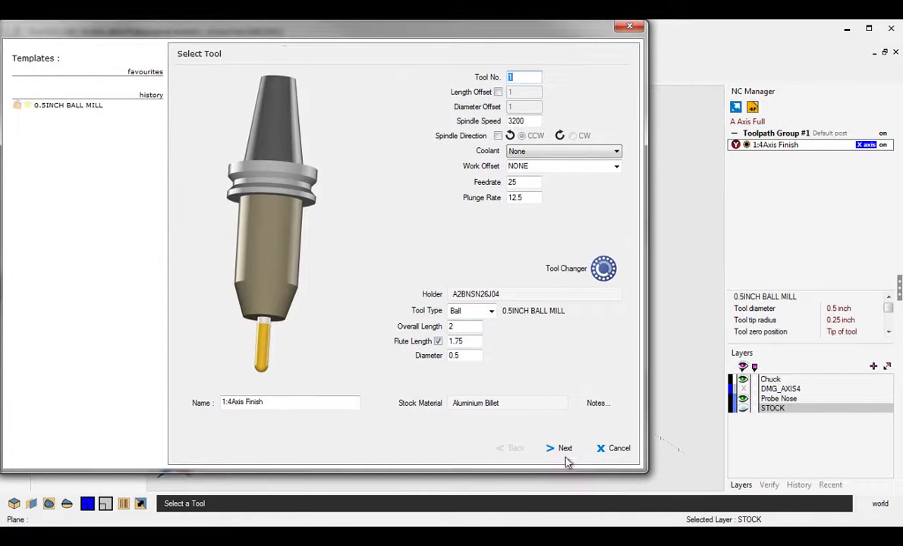
left_click(563, 449)
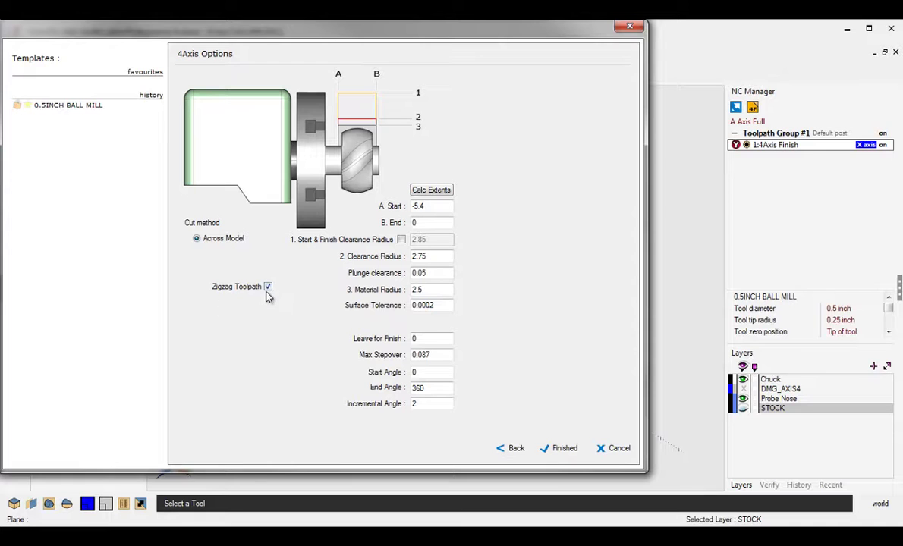
left_click(569, 451)
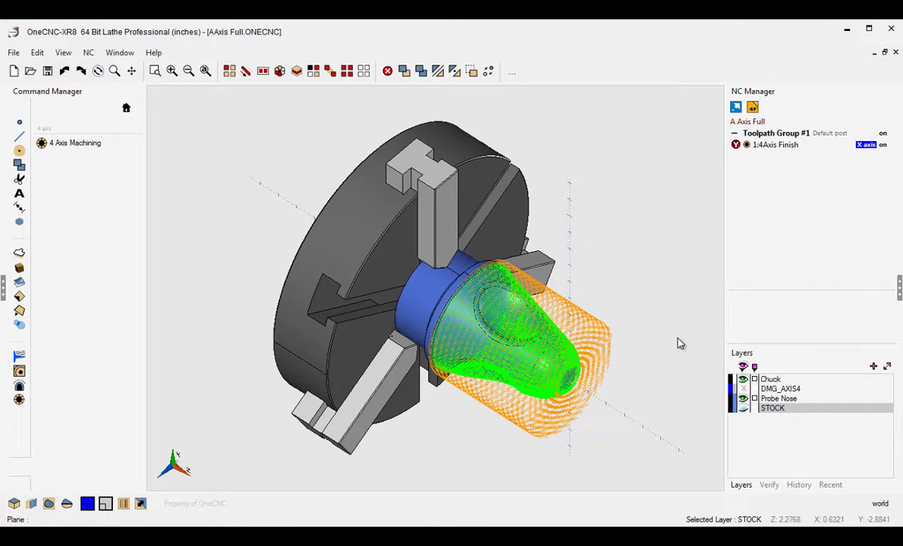
- Open the recalculated 1:4Axis Finish toolpath in Live Preview
right_click(776, 146)
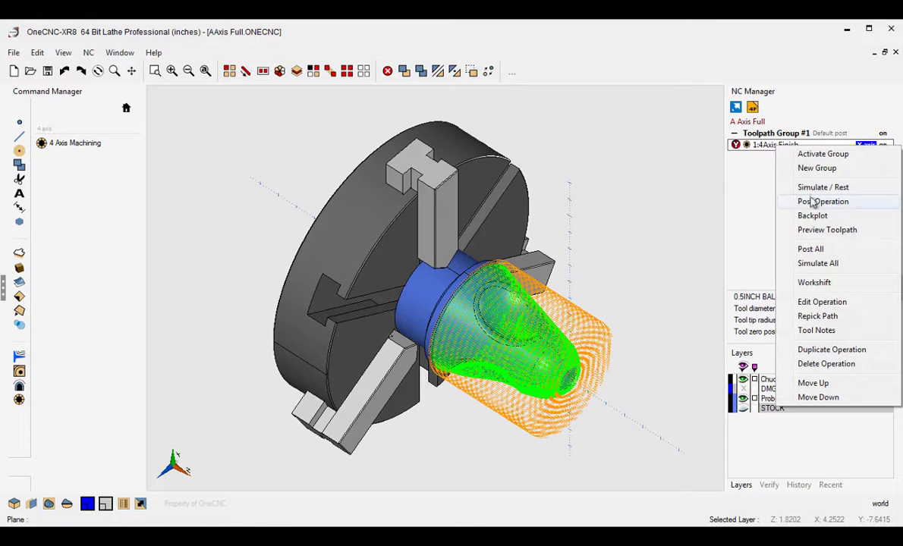
left_click(813, 229)
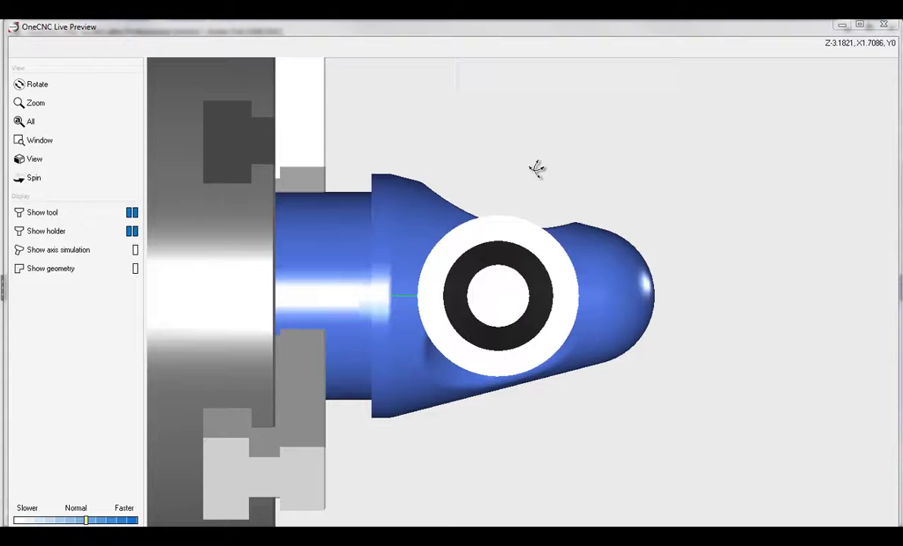